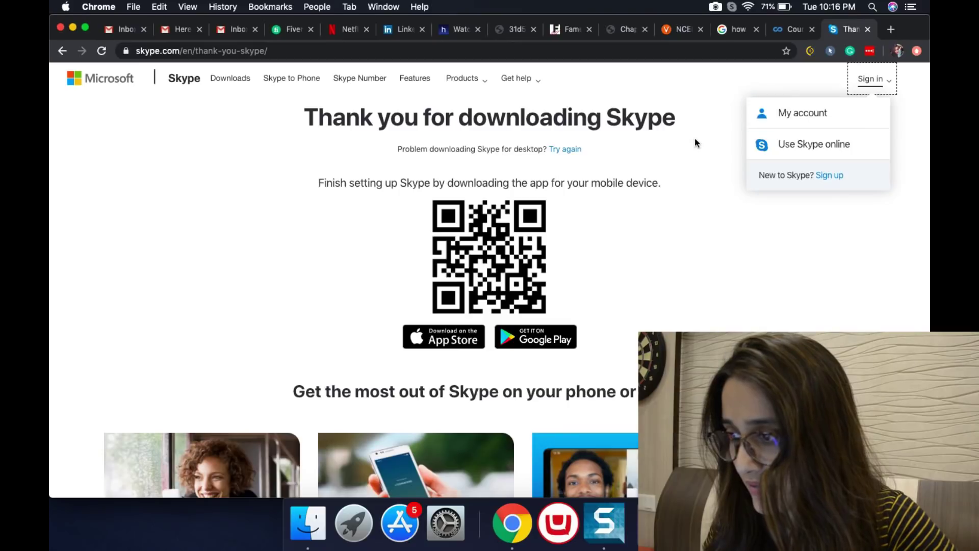
Step: Sign up for Skype and complete the setup, skipping the profile picture and allowing microphone and camera access
{"action": "left_click", "coordinate": [827, 178]}
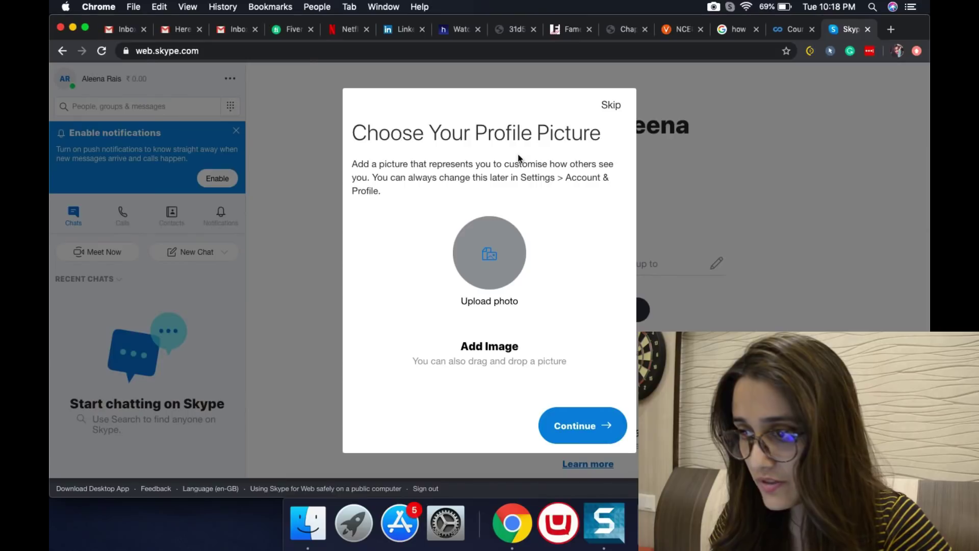
{"action": "left_click", "coordinate": [613, 105]}
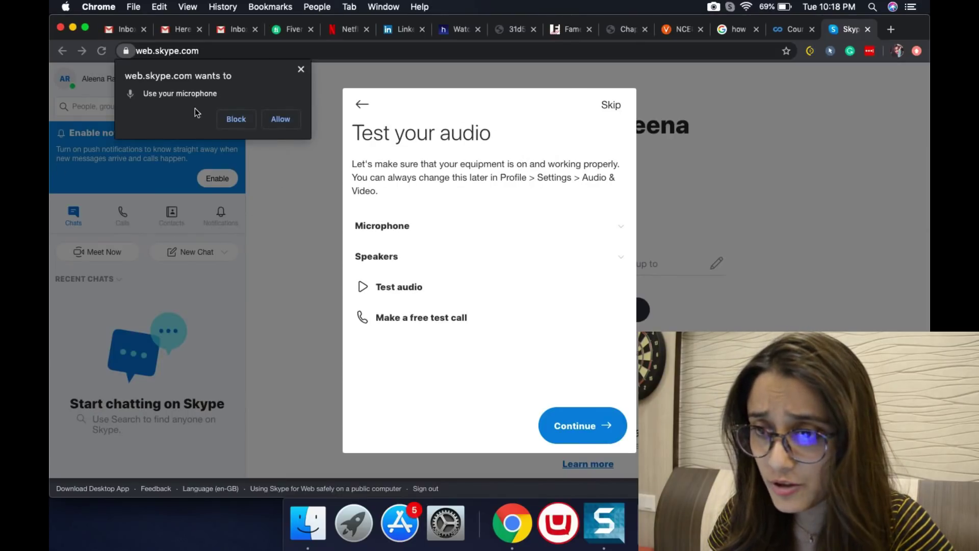
{"action": "left_click", "coordinate": [274, 122]}
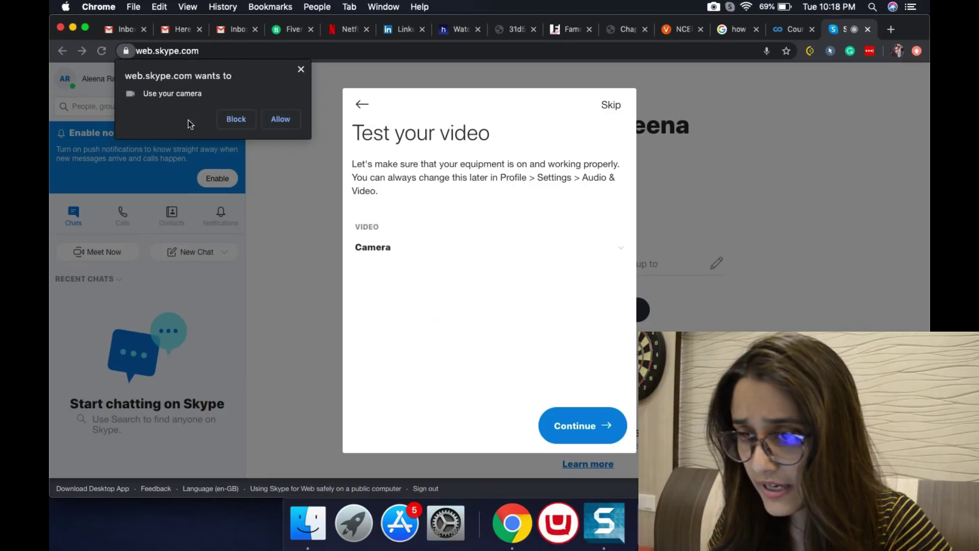
{"action": "left_click", "coordinate": [279, 120]}
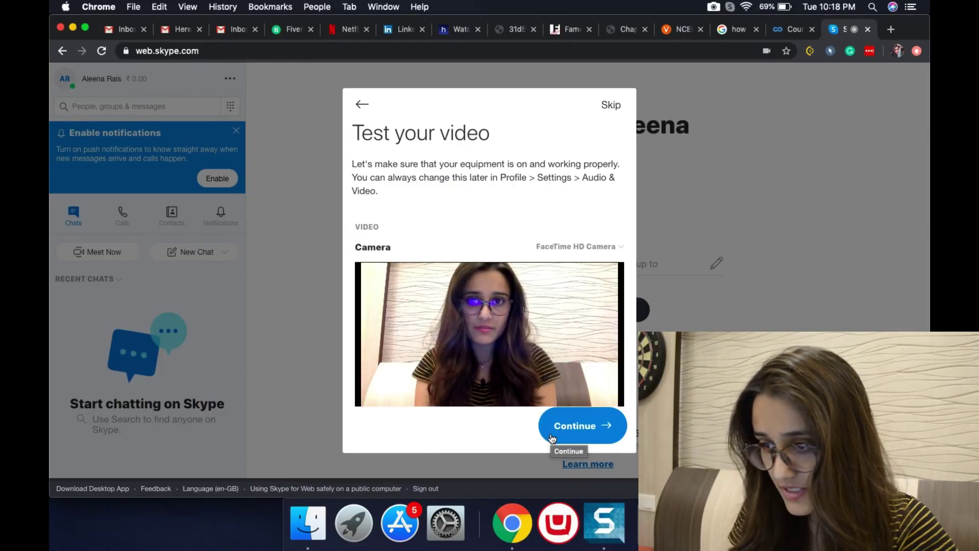
{"action": "left_click", "coordinate": [588, 432]}
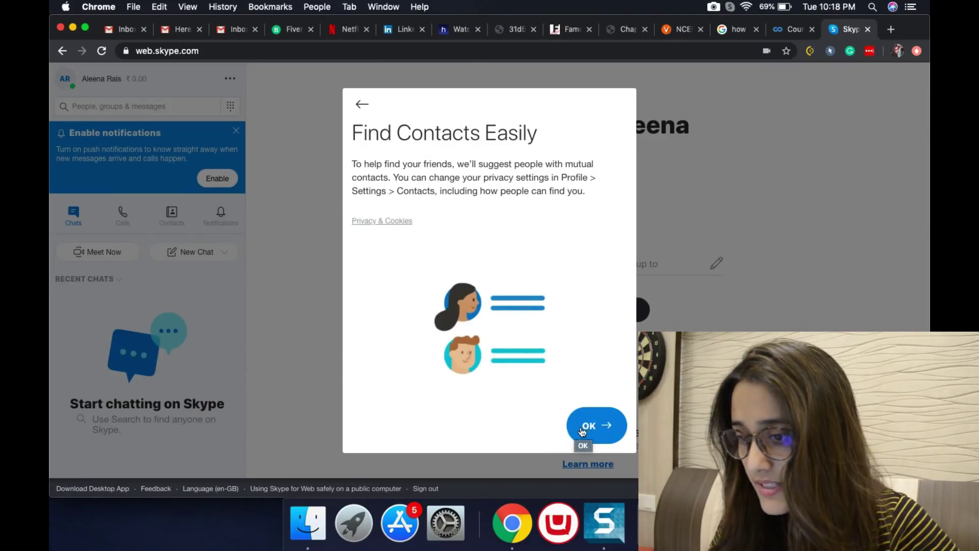
{"action": "left_click", "coordinate": [596, 428]}
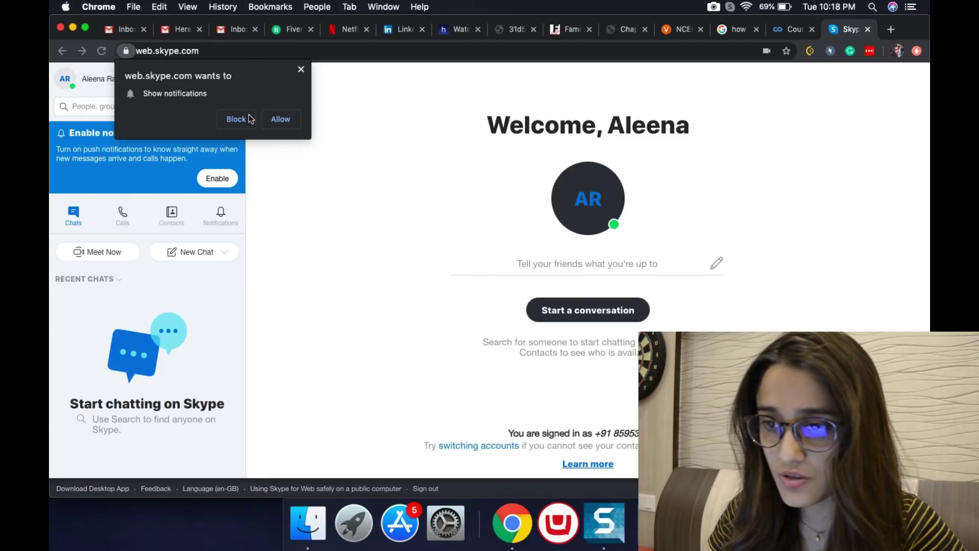
Step: Allow browser notifications for Skype and enable its push notifications
{"action": "left_click", "coordinate": [283, 120]}
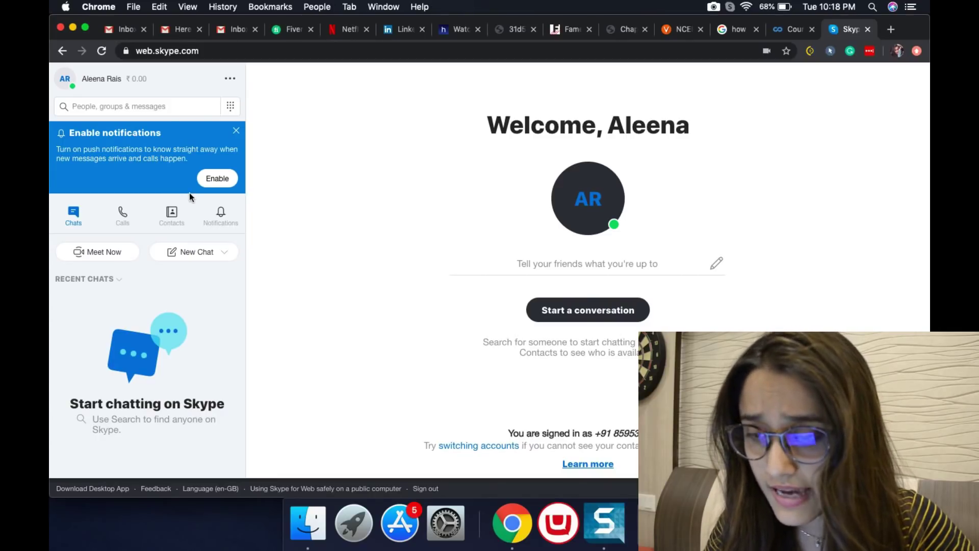
{"action": "left_click", "coordinate": [216, 179]}
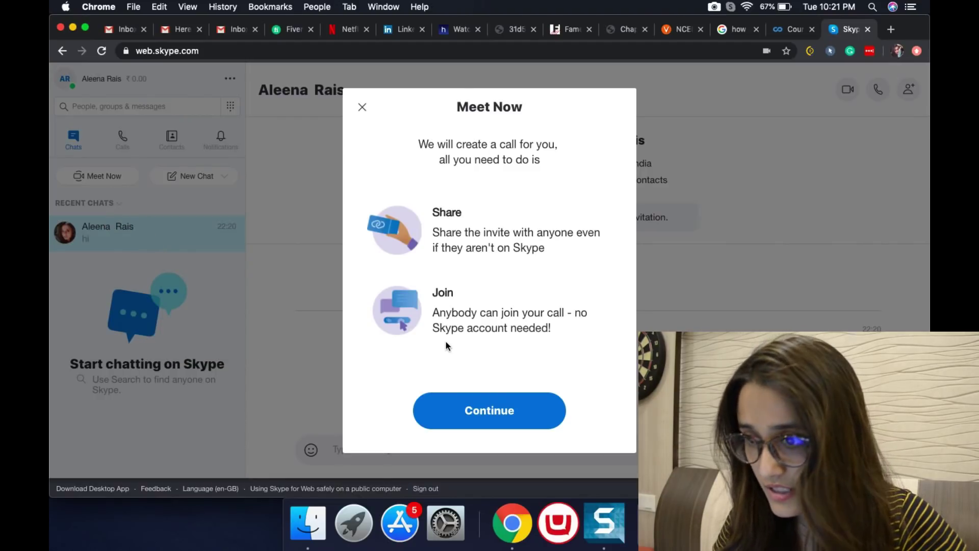
Step: Create a Meet Now call and copy its invite link
{"action": "left_click", "coordinate": [487, 419]}
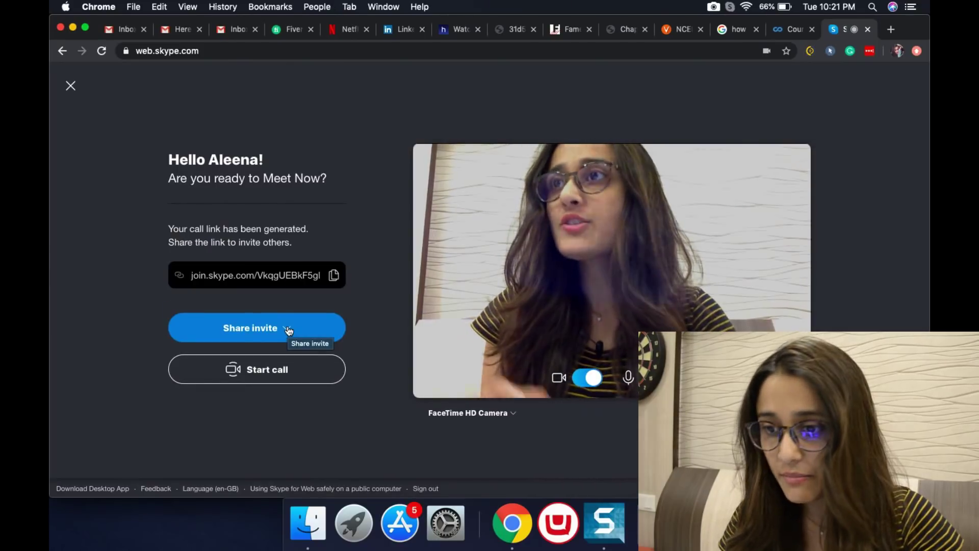
{"action": "left_click", "coordinate": [289, 330]}
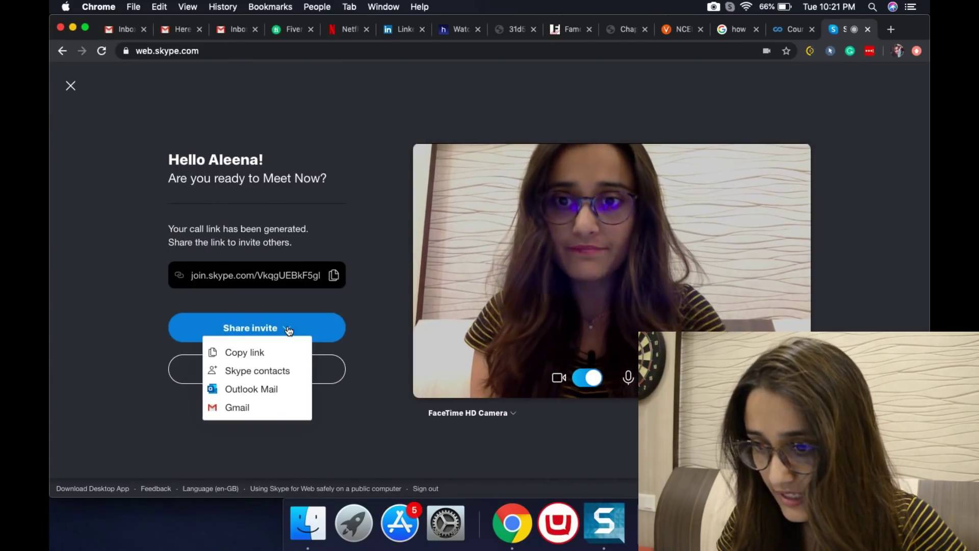
{"action": "left_click", "coordinate": [257, 352]}
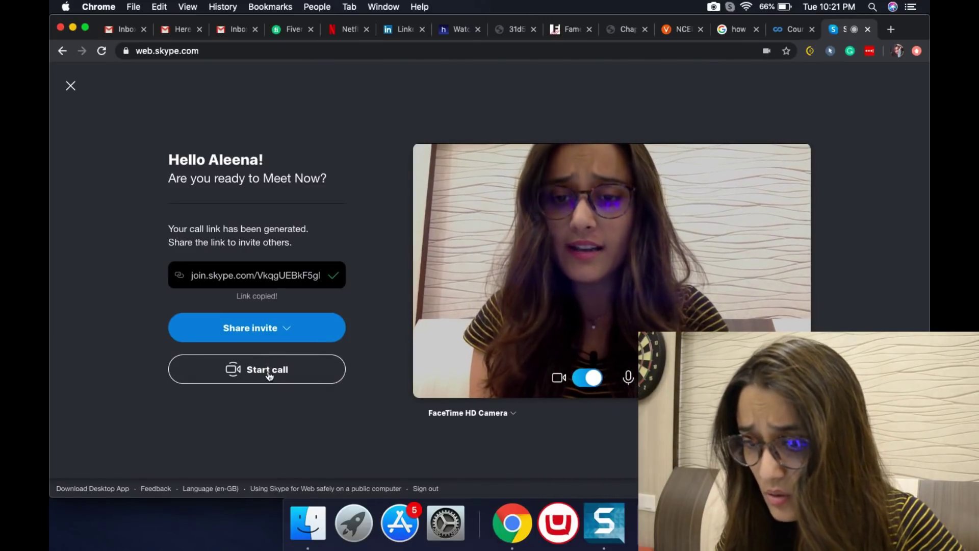
Step: Start the Meet Now call and copy the call link from within it
{"action": "left_click", "coordinate": [267, 375]}
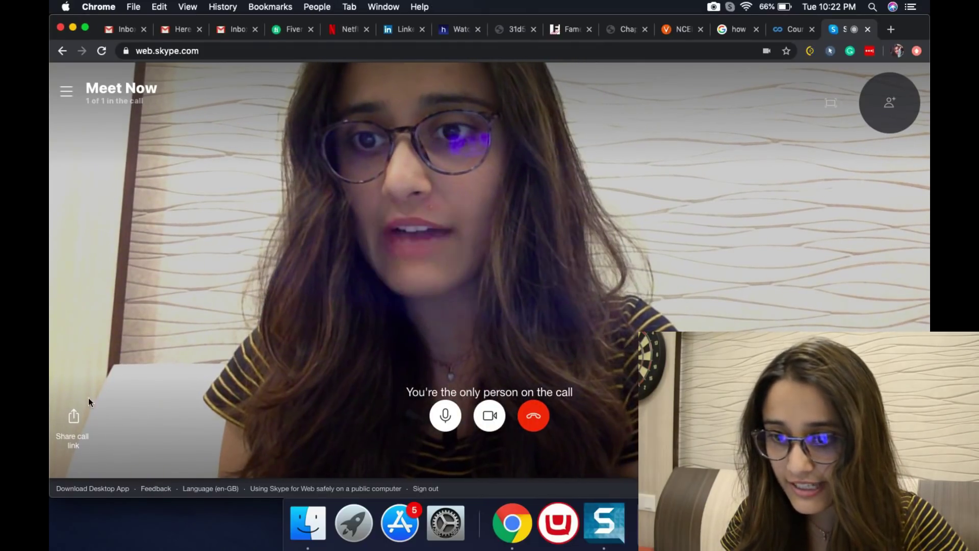
{"action": "left_click", "coordinate": [75, 418]}
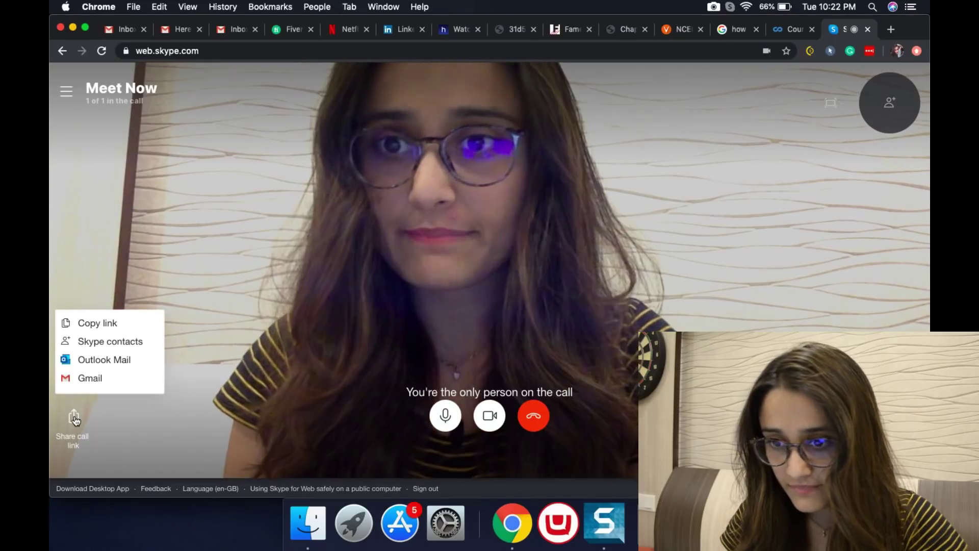
{"action": "left_click", "coordinate": [113, 318]}
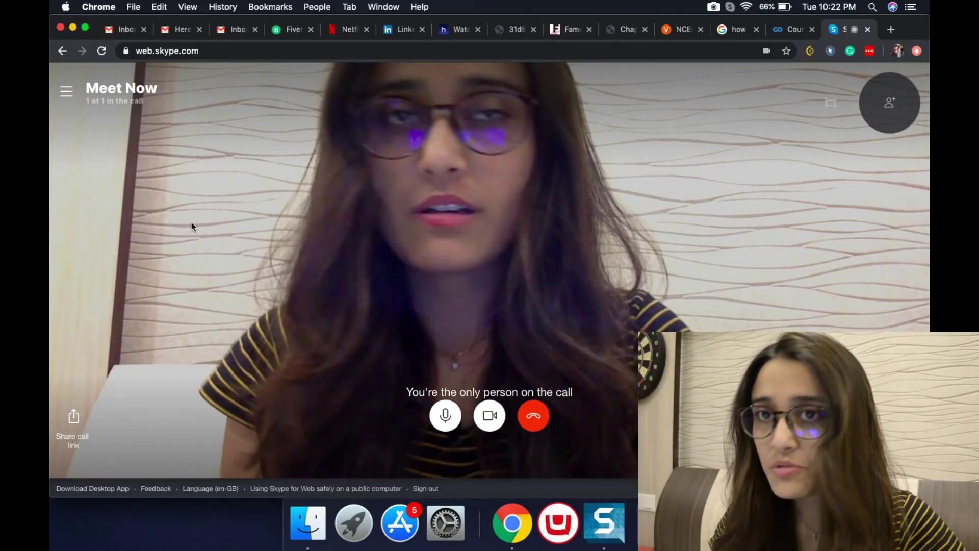
Step: Search for "whatsapp web" in a new browser tab and open the WhatsApp Web site
{"action": "left_click", "coordinate": [891, 31]}
{"action": "type", "text": "w"}
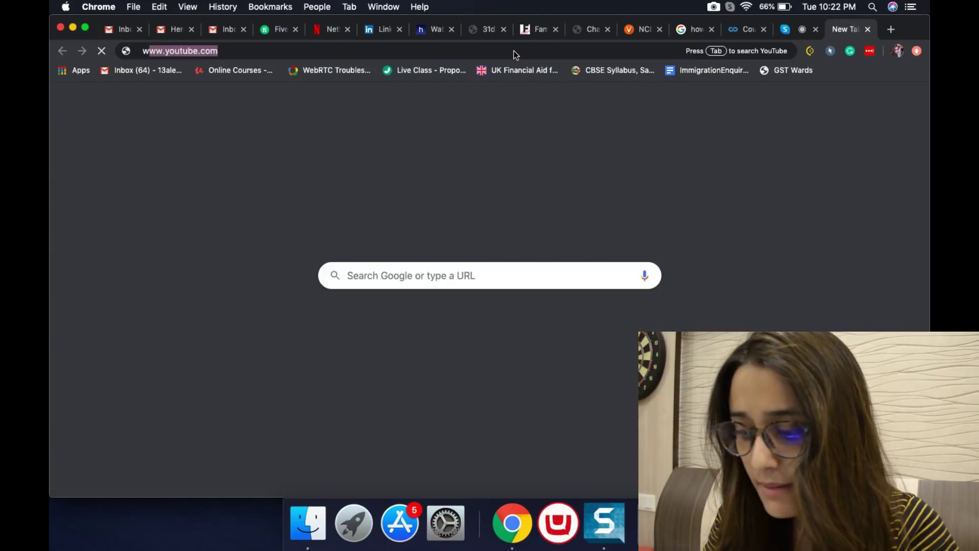
{"action": "type", "text": "hatsapp web"}
{"action": "key", "text": "Return"}
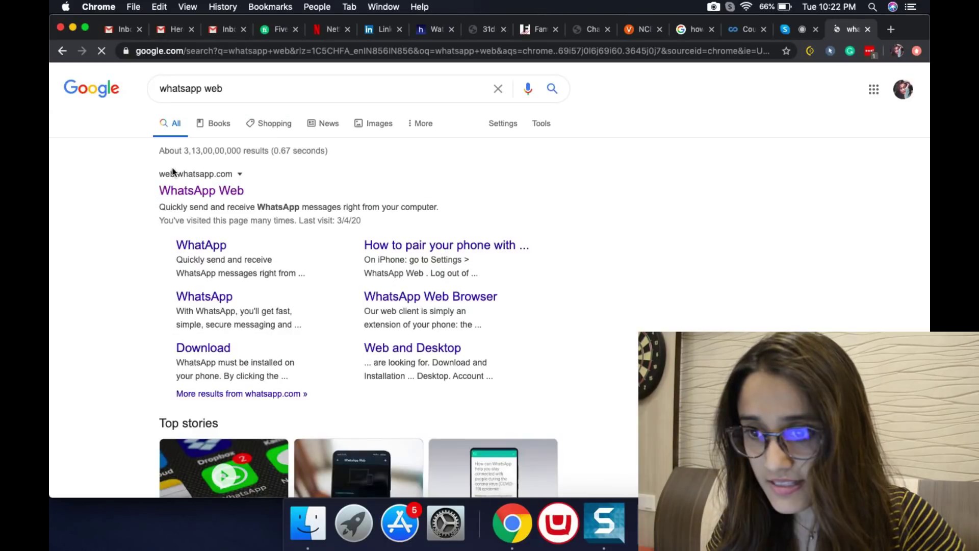
{"action": "left_click", "coordinate": [198, 191]}
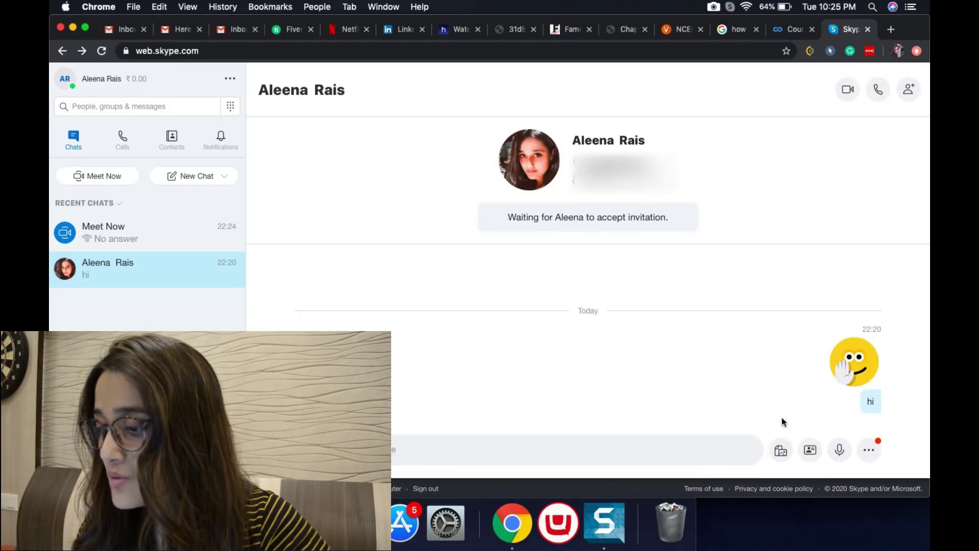
Step: Open the file chooser for attaching a file to the chat and dismiss it without sending anything
{"action": "left_click", "coordinate": [778, 452]}
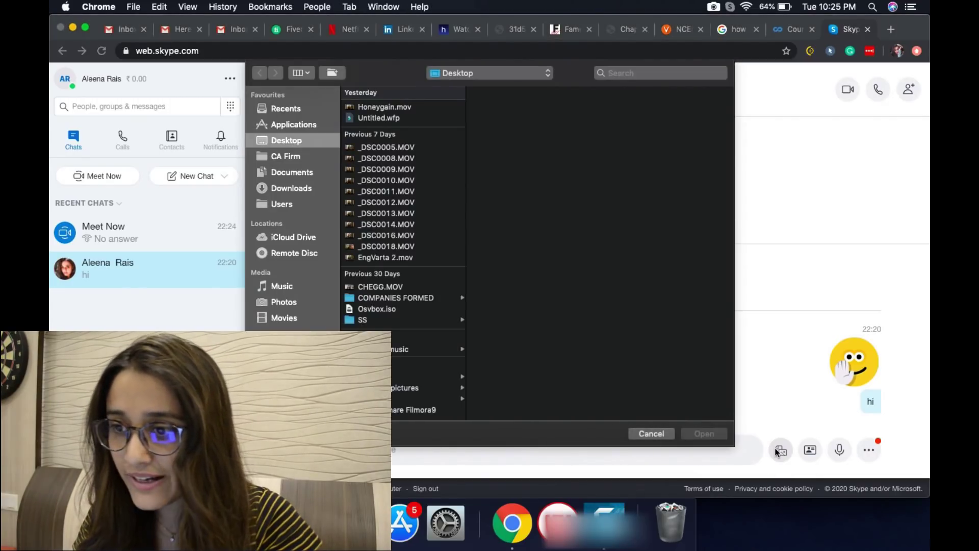
{"action": "key", "text": "Escape"}
Step: Create a poll in the chat asking "is shahrukh better actor than ranveer?" with the options yes, no and can't say
{"action": "left_click", "coordinate": [867, 455]}
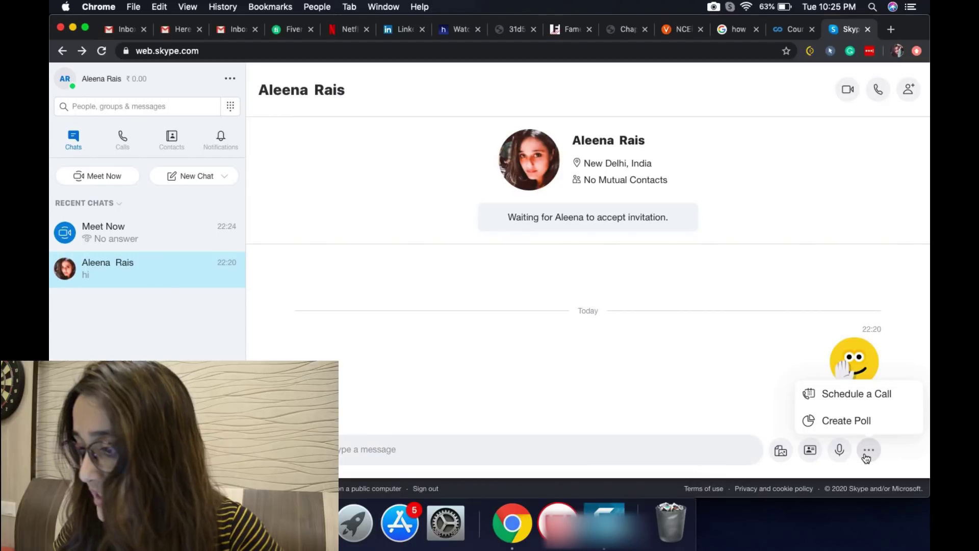
{"action": "left_click", "coordinate": [847, 421]}
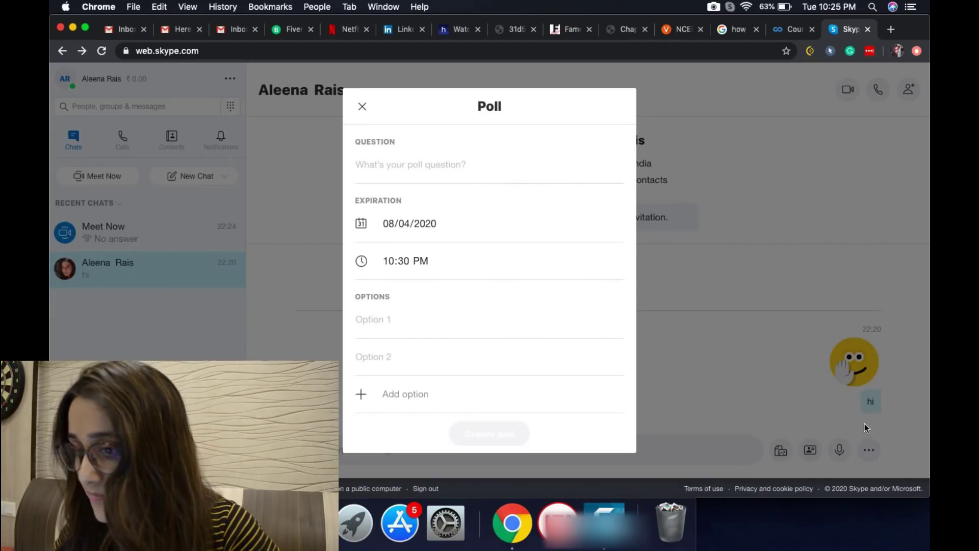
{"action": "type", "text": "is shahrukh better actor than"}
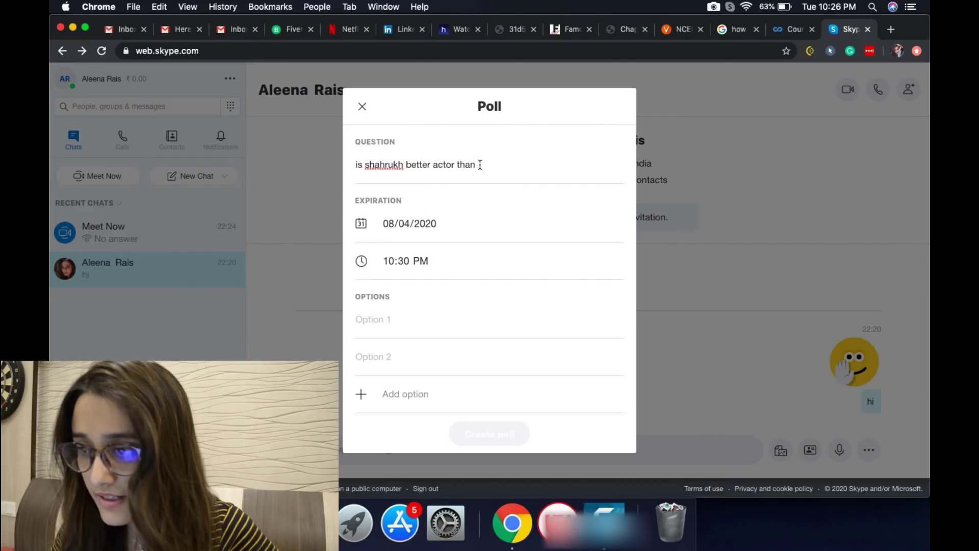
{"action": "type", "text": " ranveer?"}
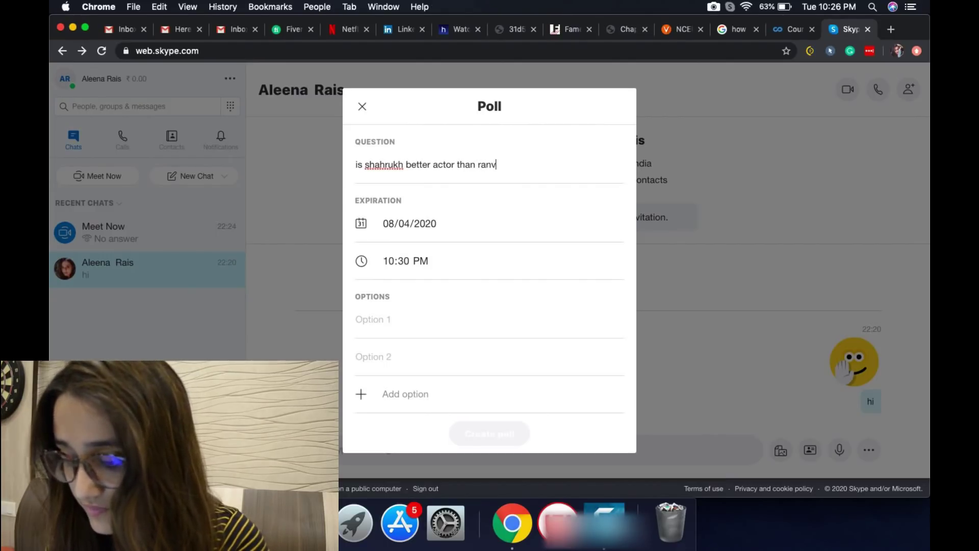
{"action": "left_click", "coordinate": [372, 331]}
{"action": "type", "text": "yes"}
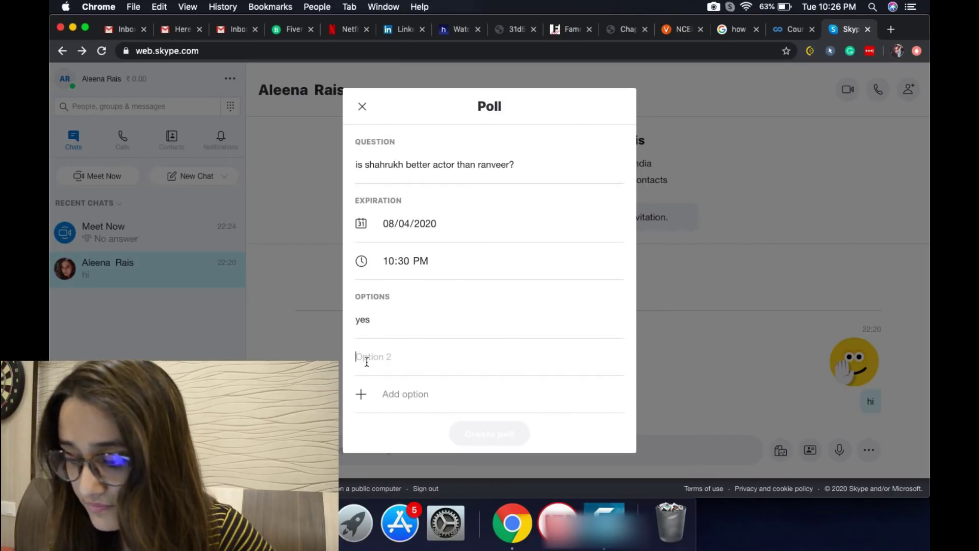
{"action": "type", "text": "no"}
{"action": "left_click", "coordinate": [359, 396]}
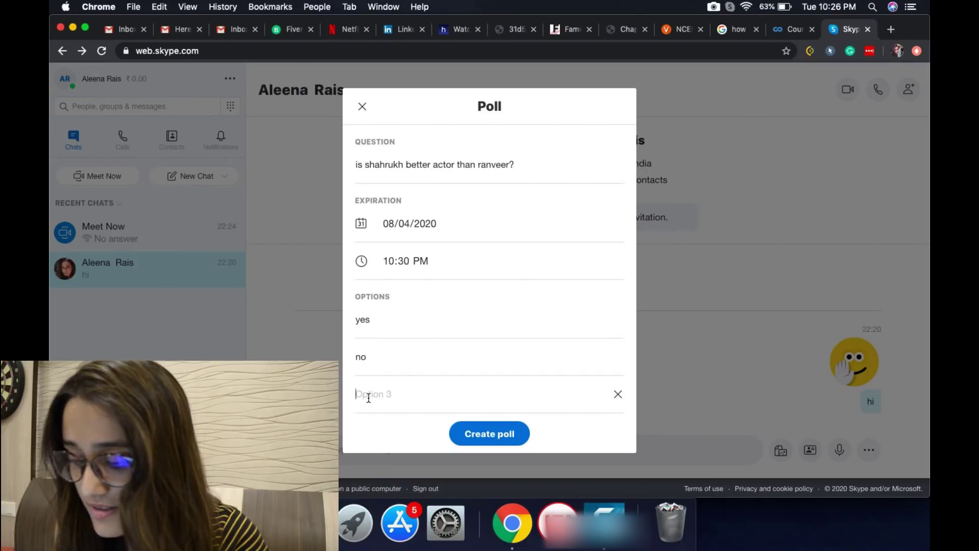
{"action": "type", "text": "can't s"}
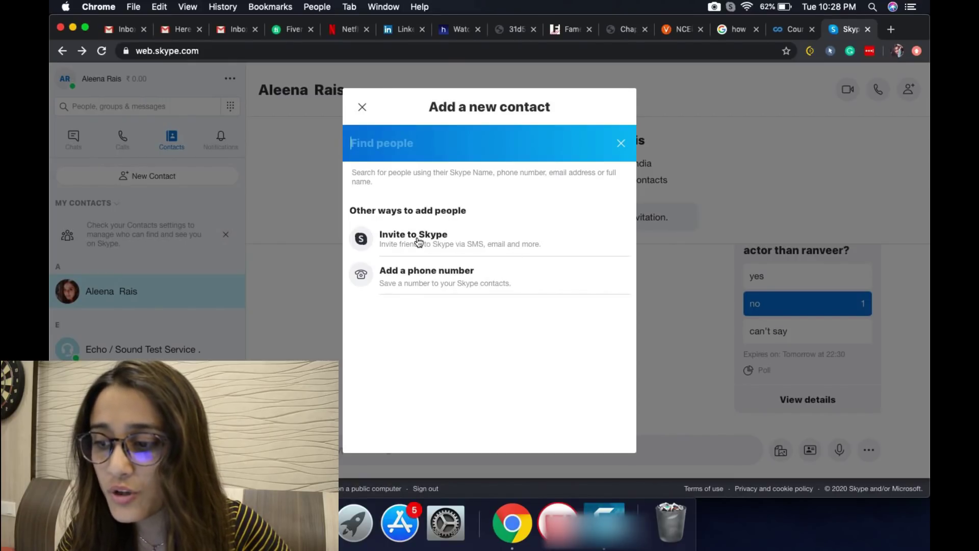
Step: Dismiss the new contact dialog, then search for "google drive" in a new tab and open the personal Google Drive
{"action": "key", "text": "Escape"}
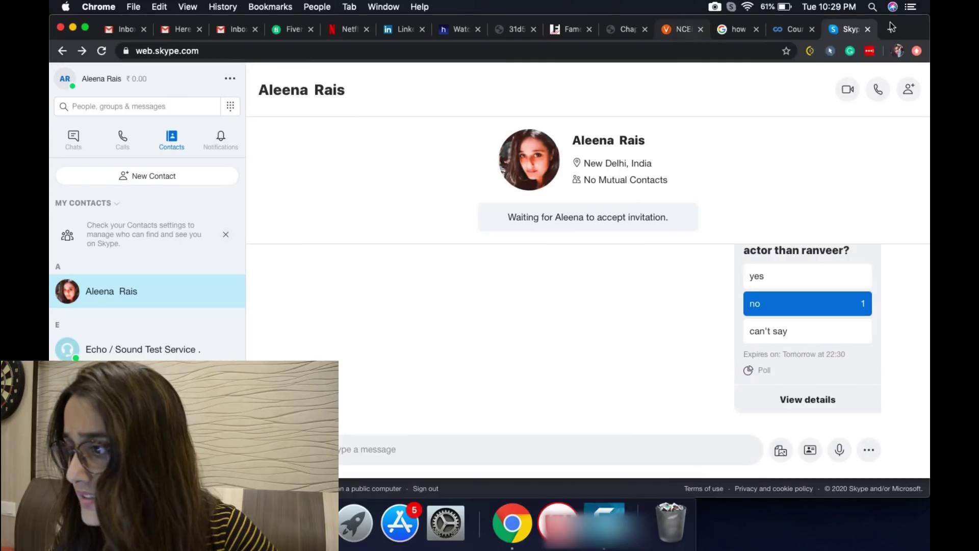
{"action": "left_click", "coordinate": [892, 31]}
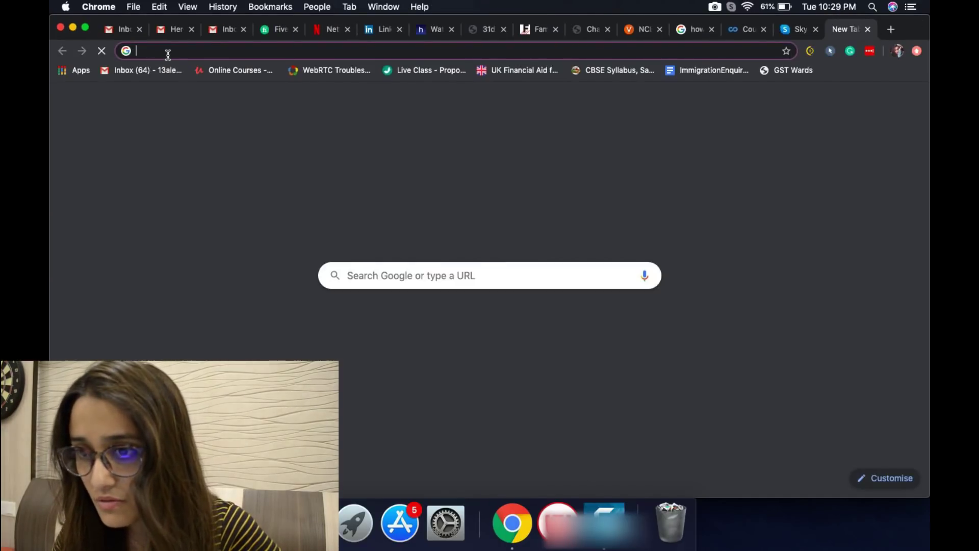
{"action": "type", "text": "google drive"}
{"action": "key", "text": "Return"}
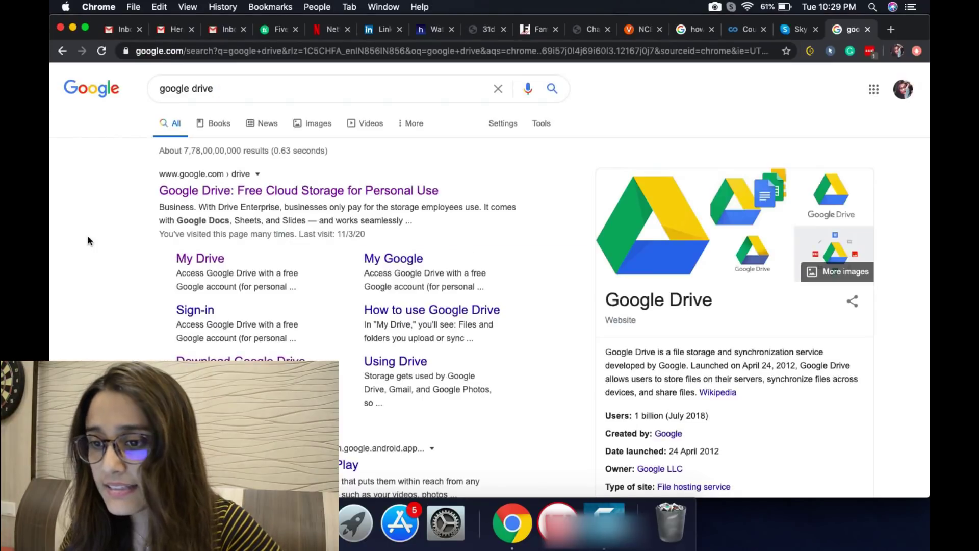
{"action": "left_click", "coordinate": [180, 194]}
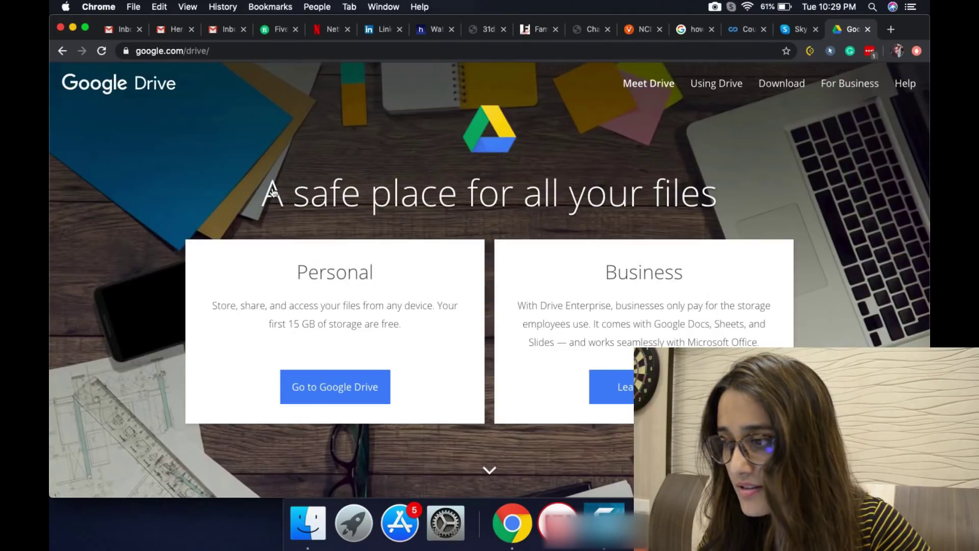
{"action": "left_click", "coordinate": [346, 404]}
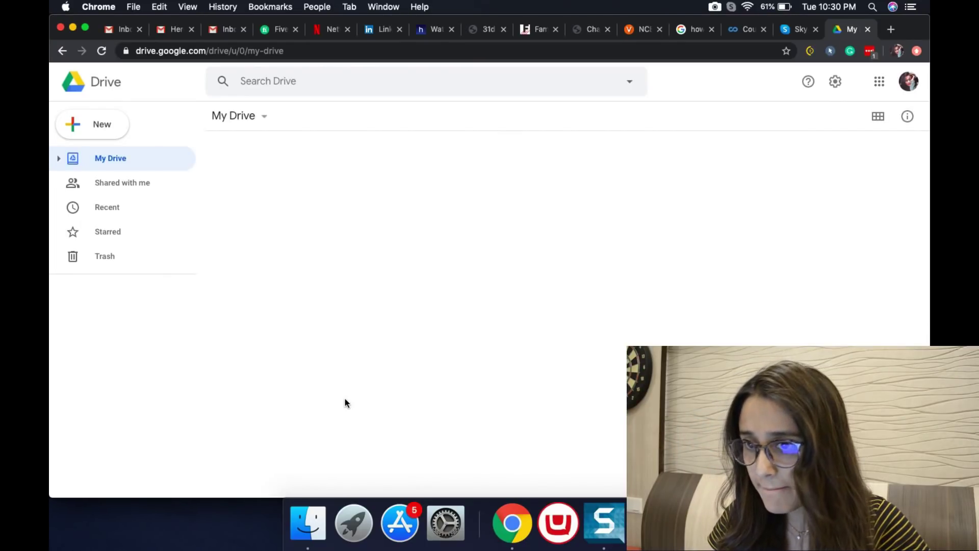
Step: Create a folder in My Drive named with the person's first name and open it
{"action": "left_click", "coordinate": [93, 135]}
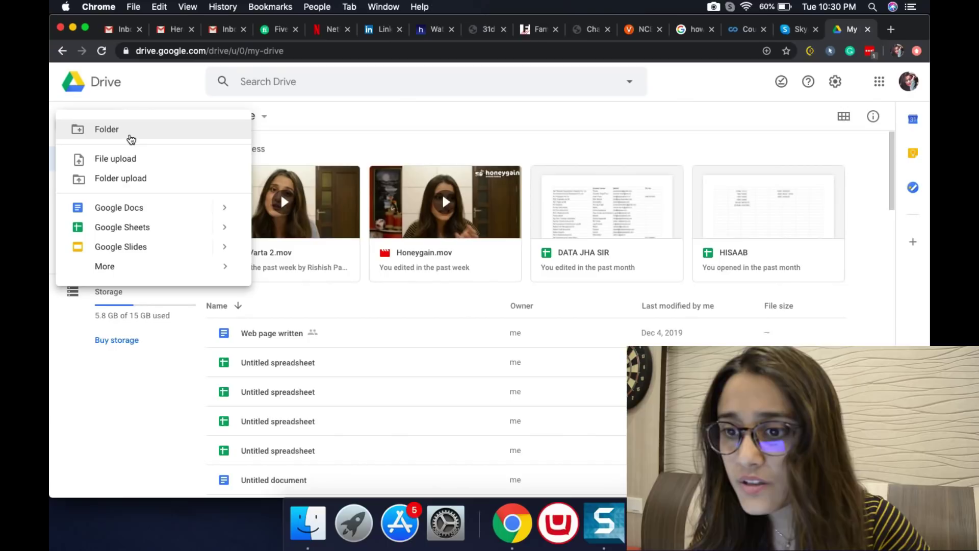
{"action": "left_click", "coordinate": [131, 134]}
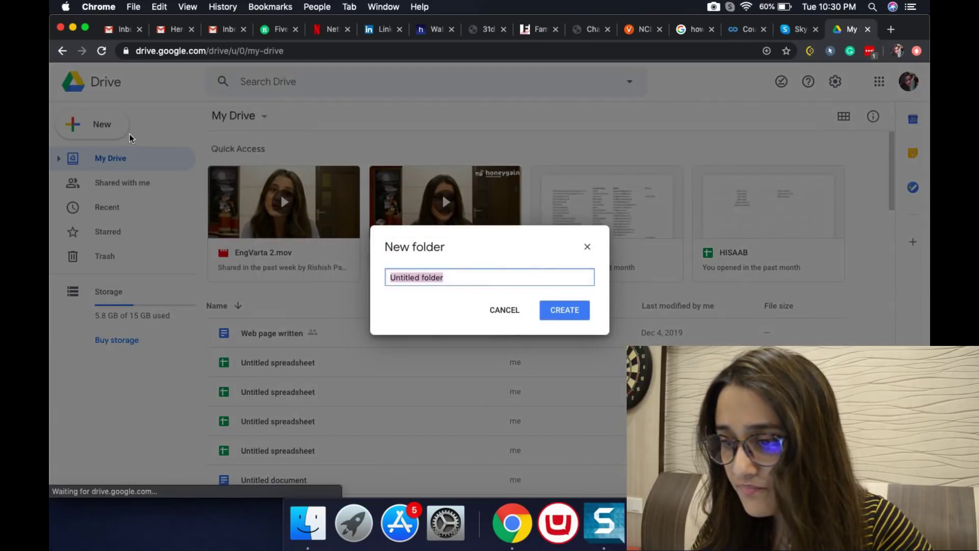
{"action": "type", "text": "nikita"}
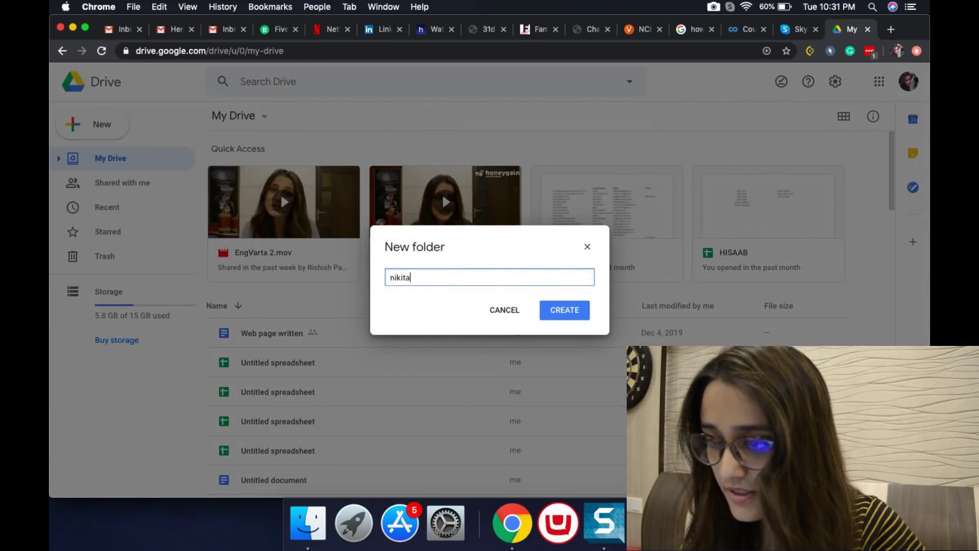
{"action": "left_click", "coordinate": [567, 312]}
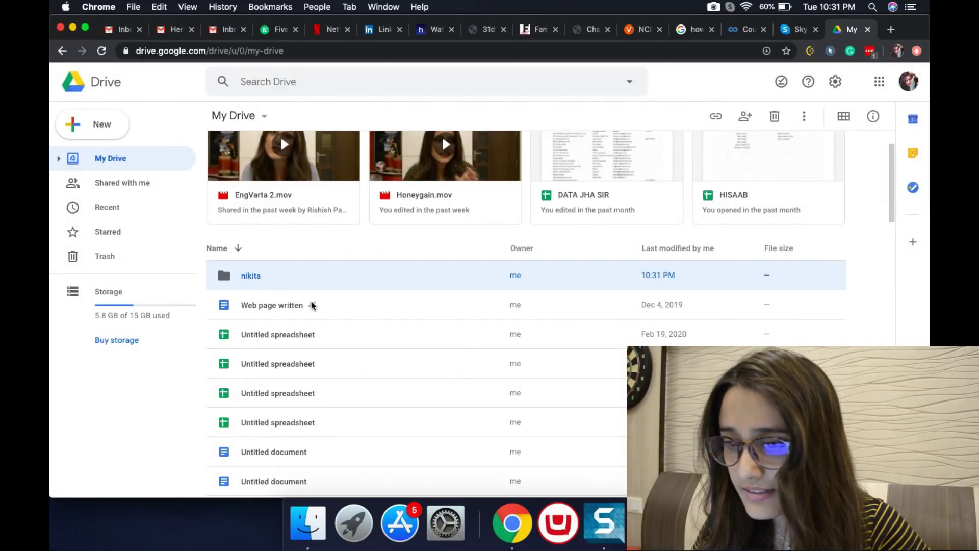
{"action": "double_click", "coordinate": [258, 278]}
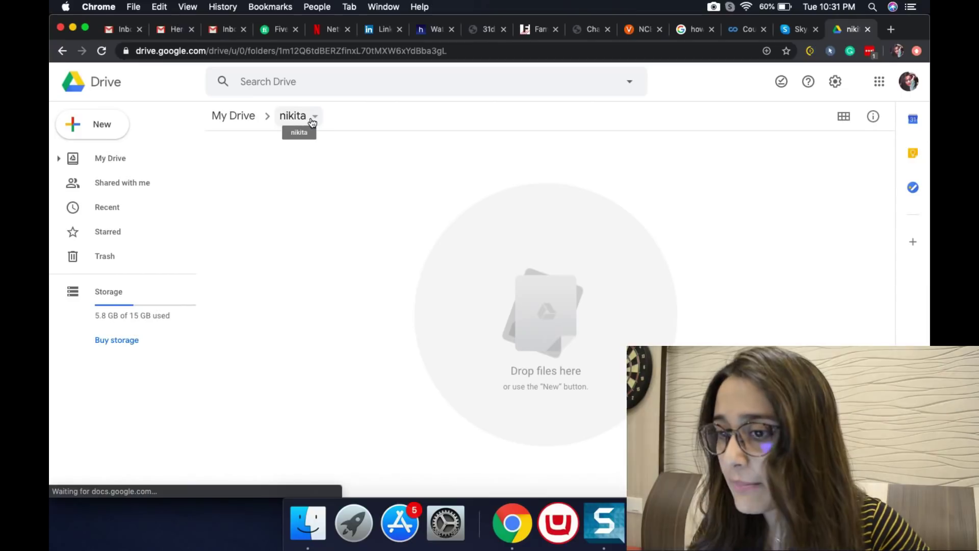
Step: Turn on link sharing for the open folder so anyone with the link can view, and select the whole shareable link
{"action": "left_click", "coordinate": [314, 118]}
{"action": "left_click", "coordinate": [251, 178]}
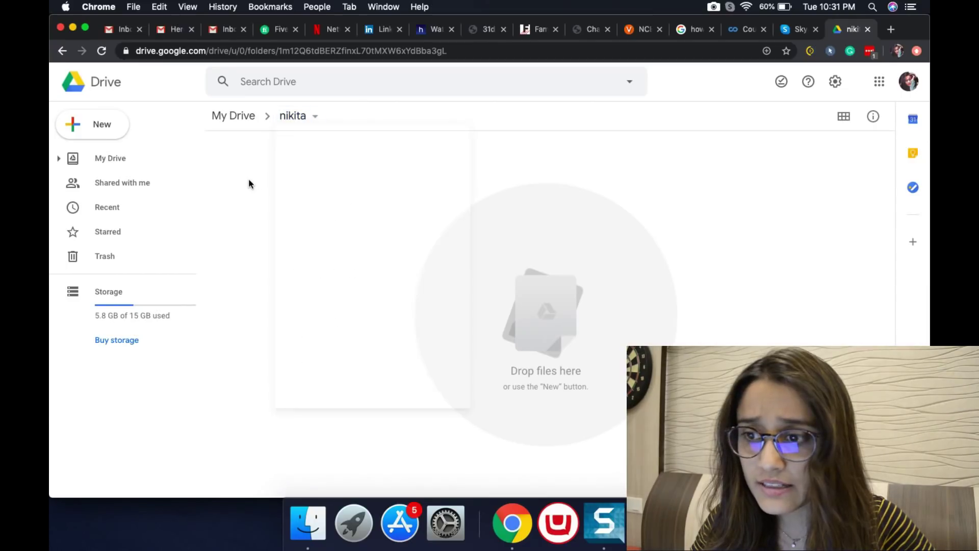
{"action": "left_click", "coordinate": [317, 120]}
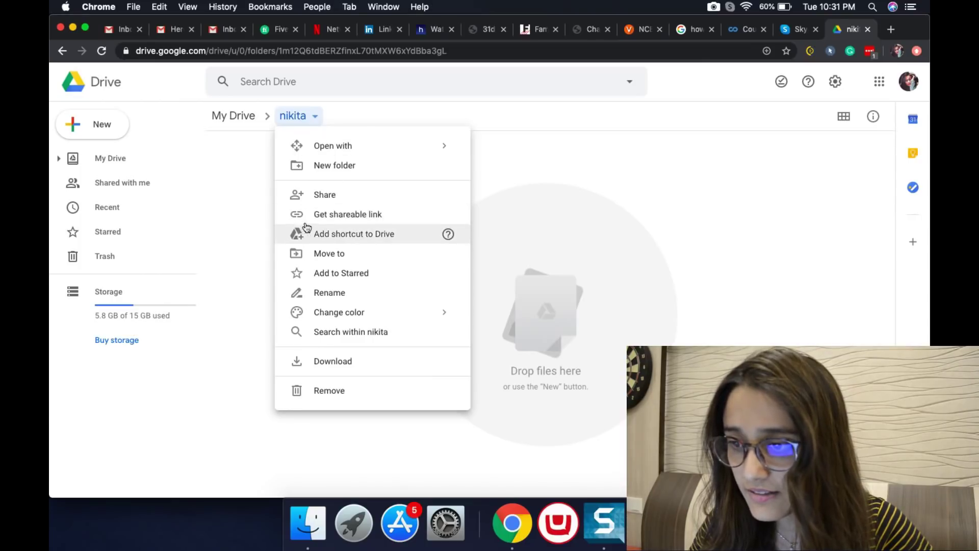
{"action": "left_click", "coordinate": [370, 219]}
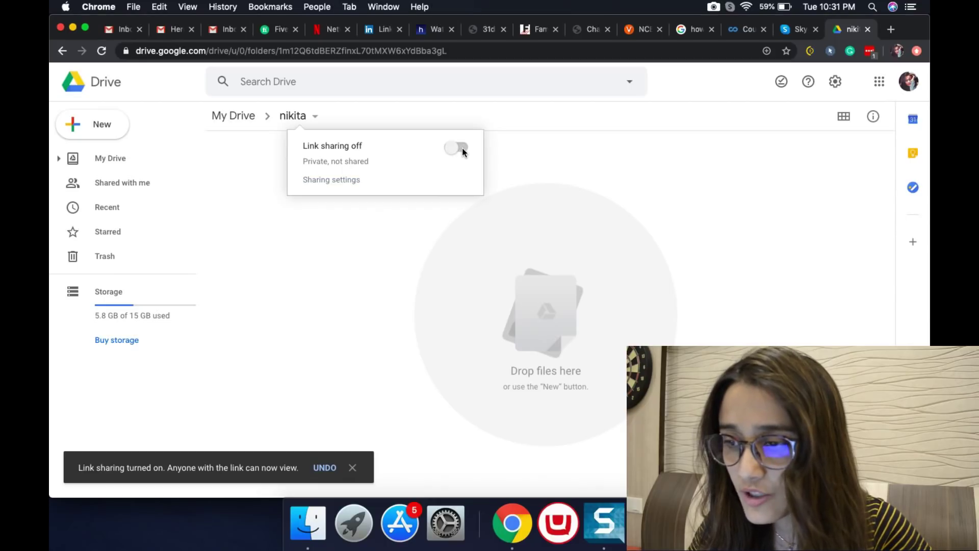
{"action": "left_click", "coordinate": [458, 148]}
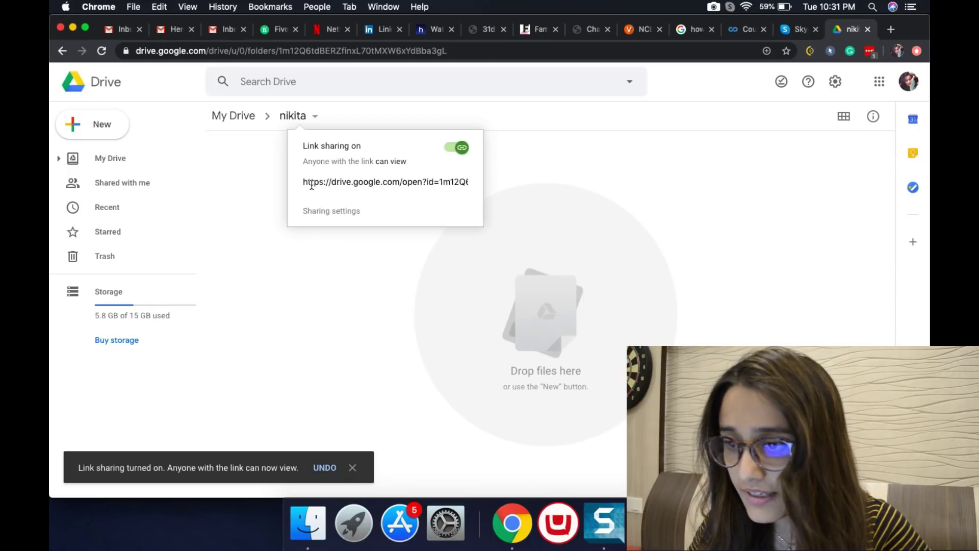
{"action": "left_click_drag", "start_coordinate": [304, 181], "coordinate": [477, 196]}
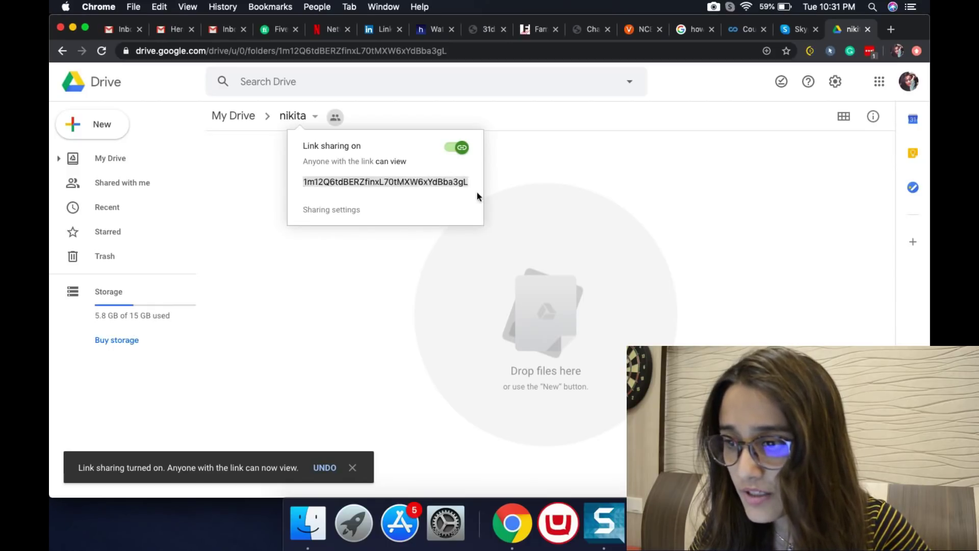